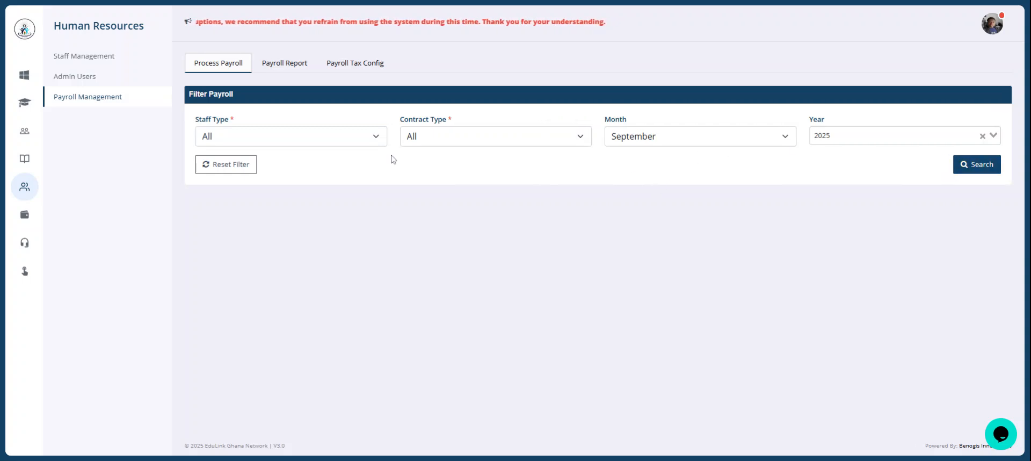
Search the September 2025 payroll for all staff types and all contract types and review the staff list.
click(350, 144)
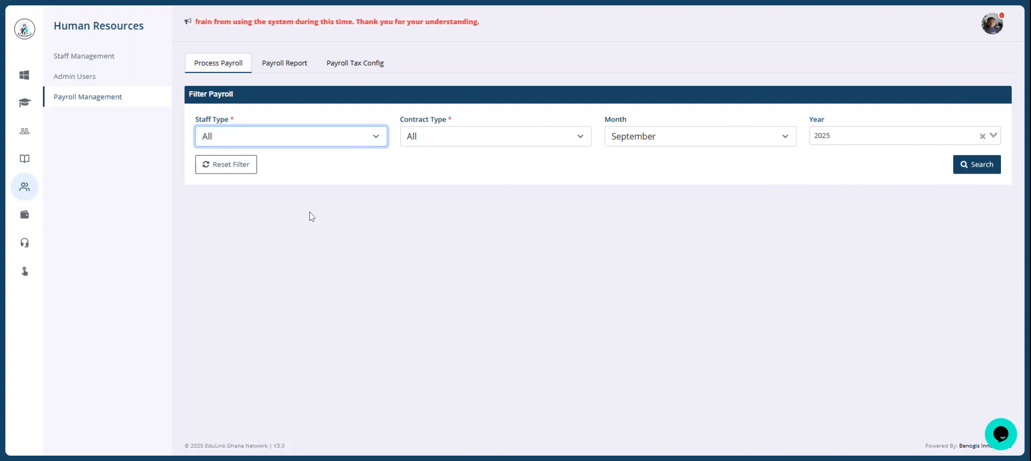
click(452, 159)
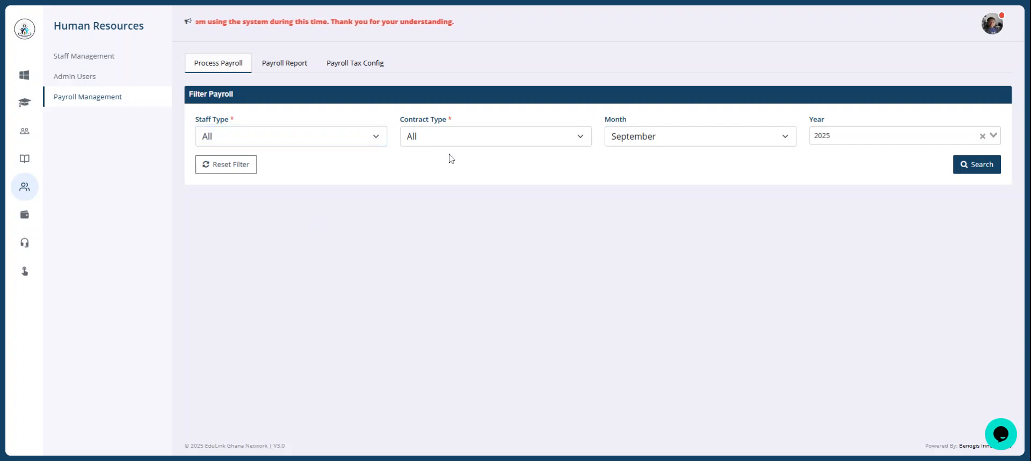
click(467, 143)
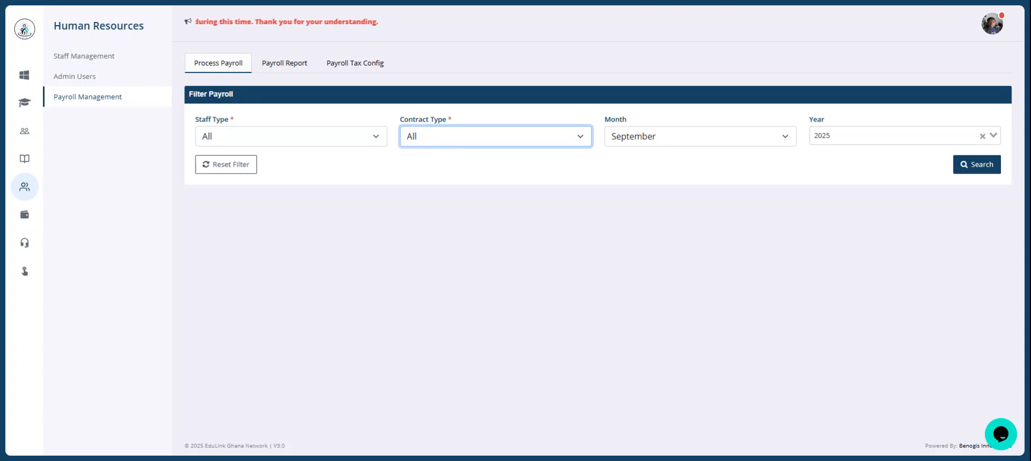
click(607, 169)
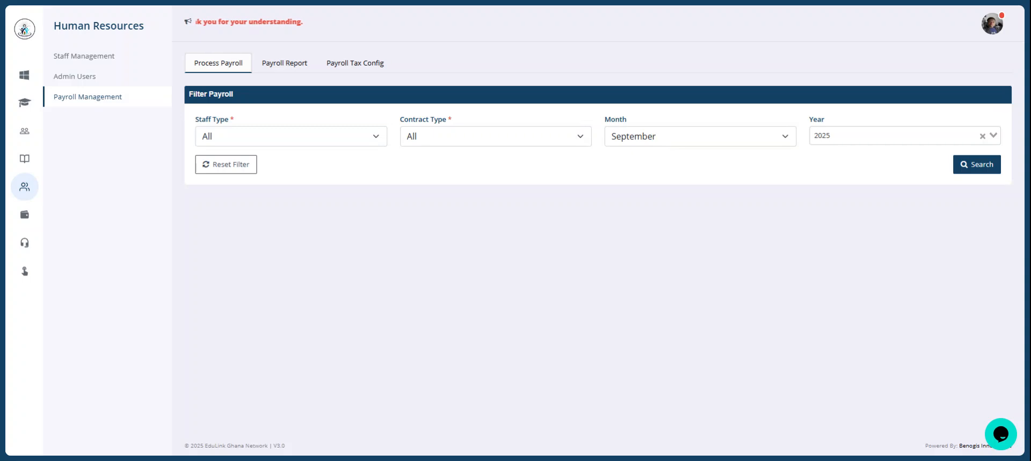
click(663, 137)
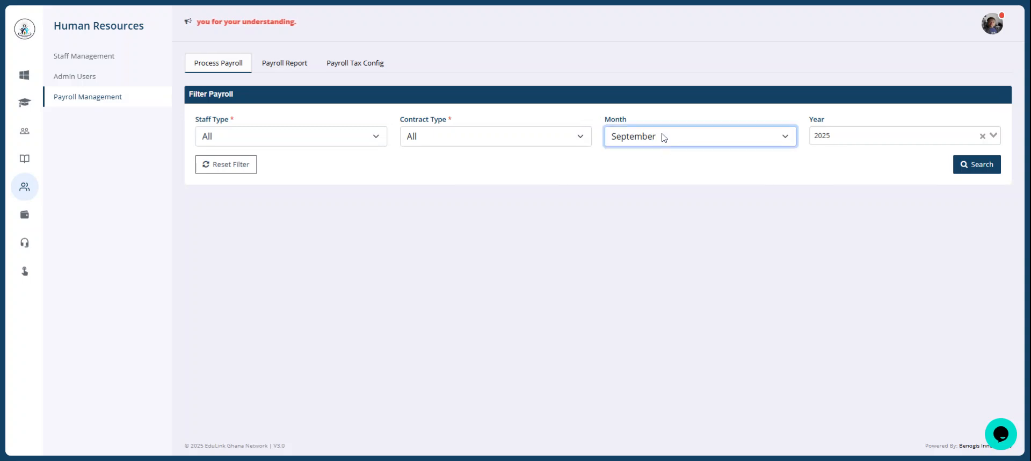
click(586, 178)
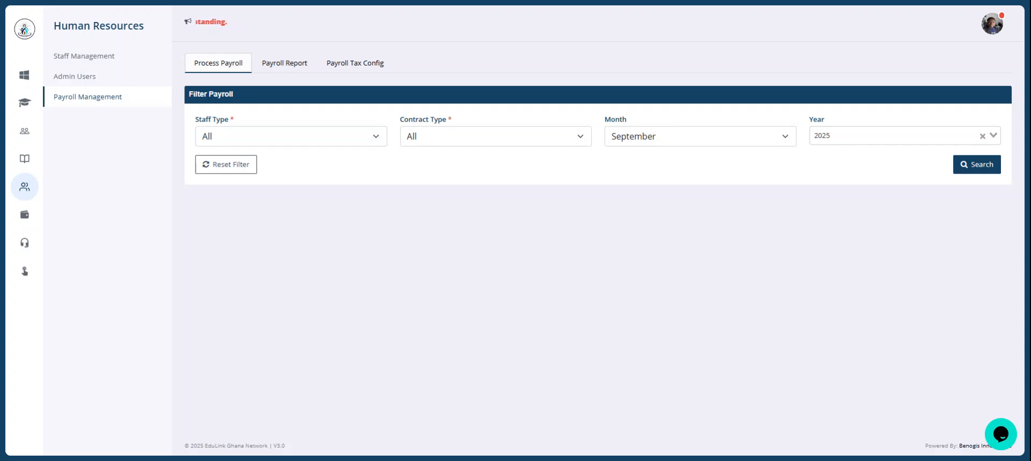
click(967, 166)
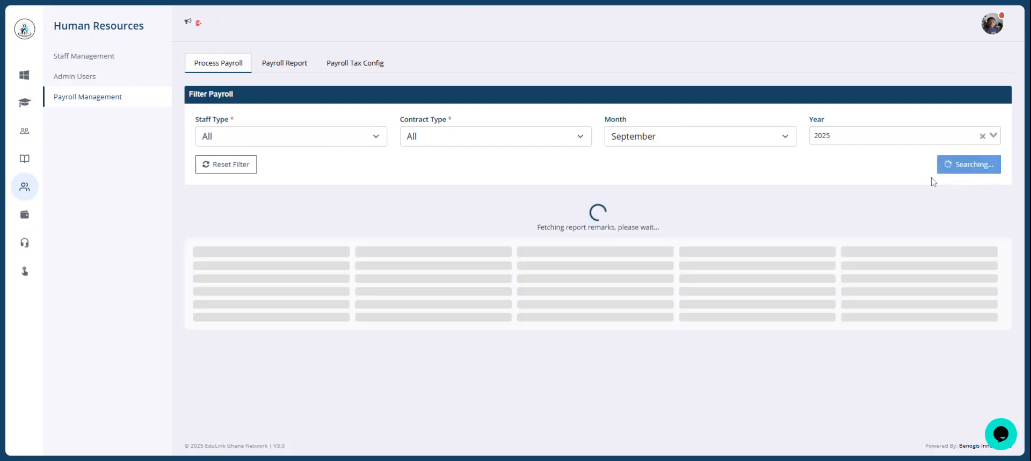
scroll(746, 218, down, 2)
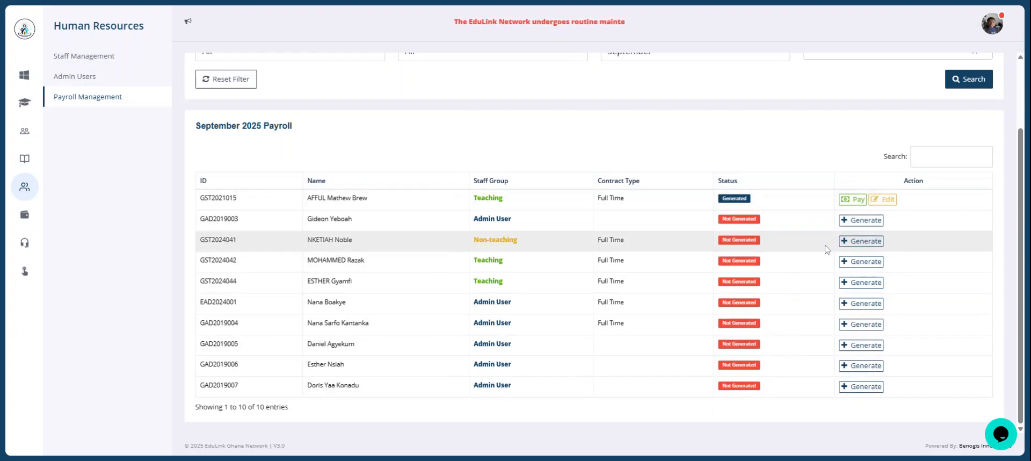
scroll(769, 297, up, 3)
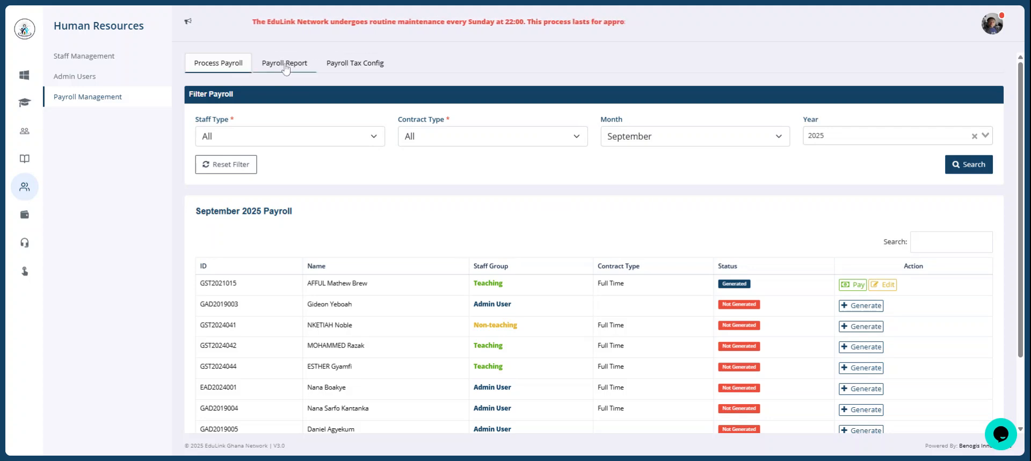
Open the payroll tax configuration and examine the fields for creating a new tax config.
click(348, 65)
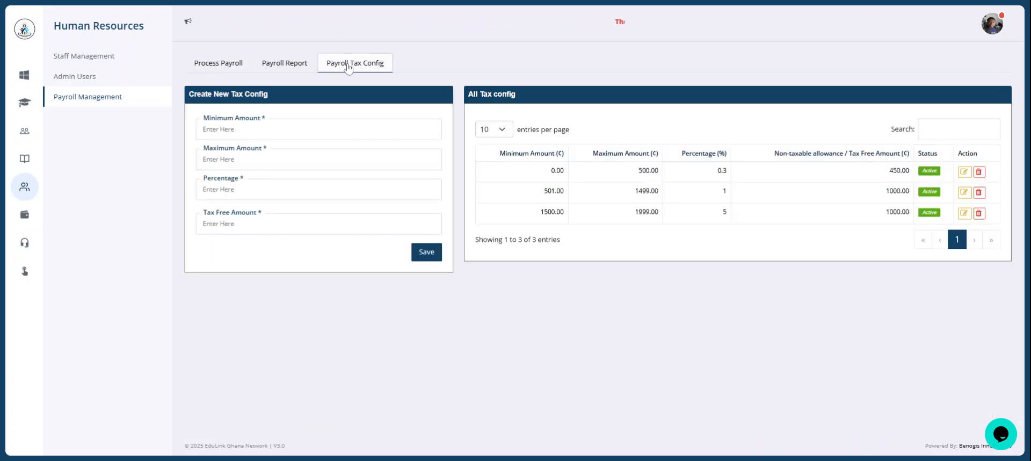
click(298, 129)
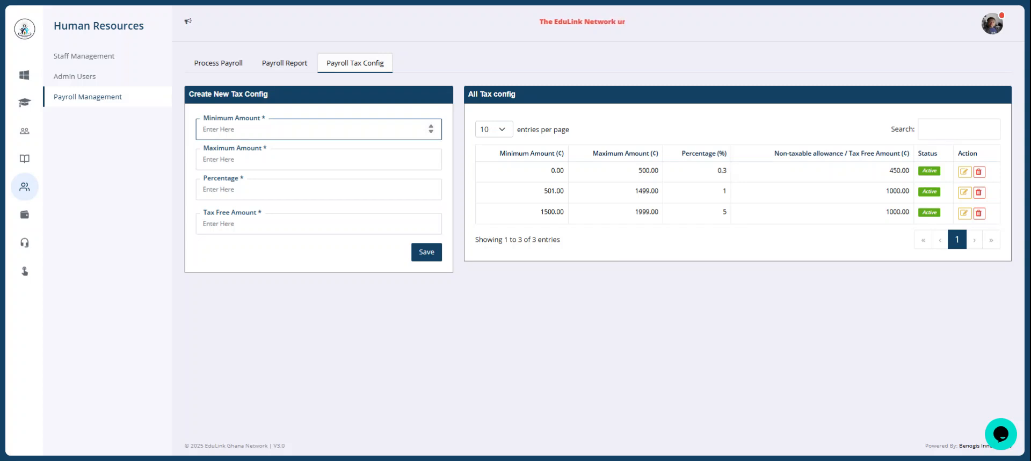
click(488, 120)
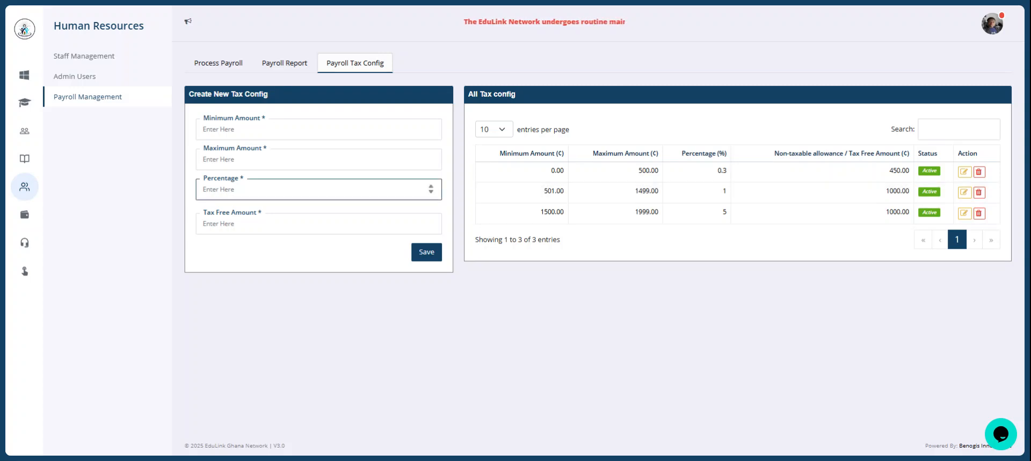
click(319, 129)
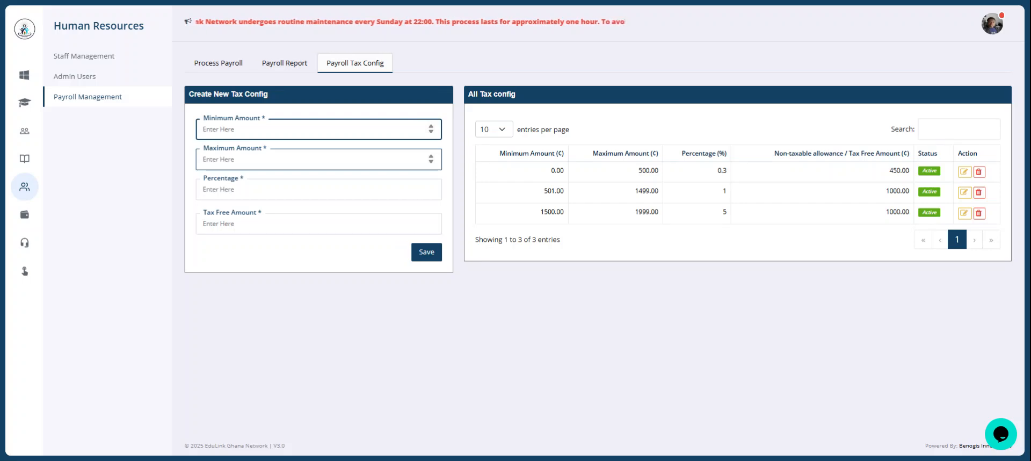
View the edit form of the 0.00–500.00 tax bracket and the delete prompt of the 1500.00–1999.00 bracket, cancelling both.
click(964, 171)
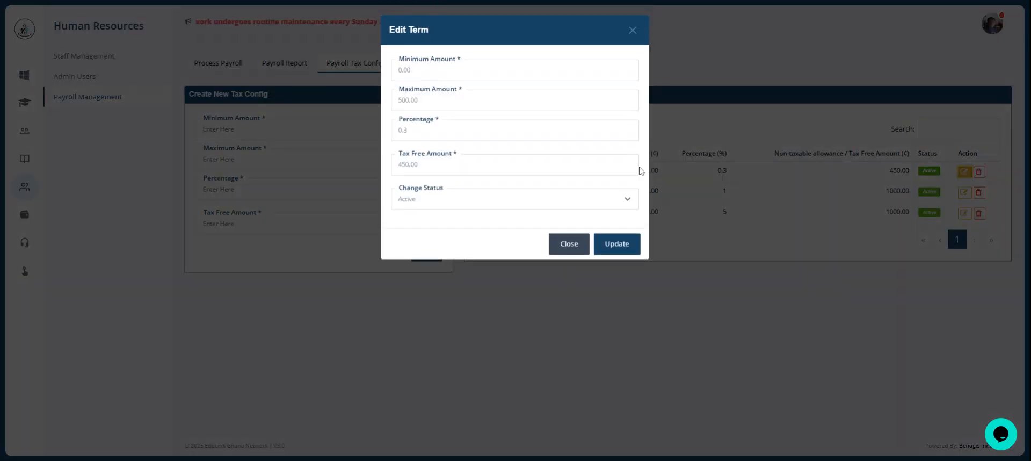
click(633, 30)
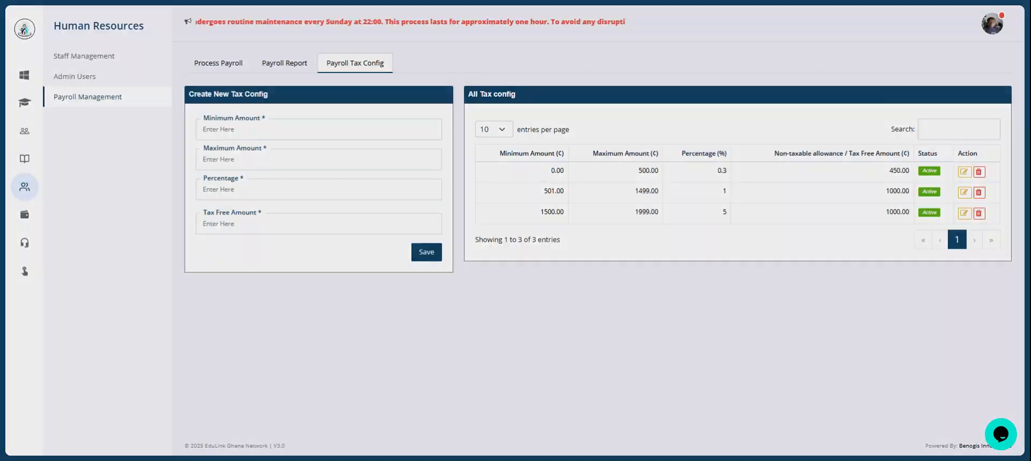
click(978, 213)
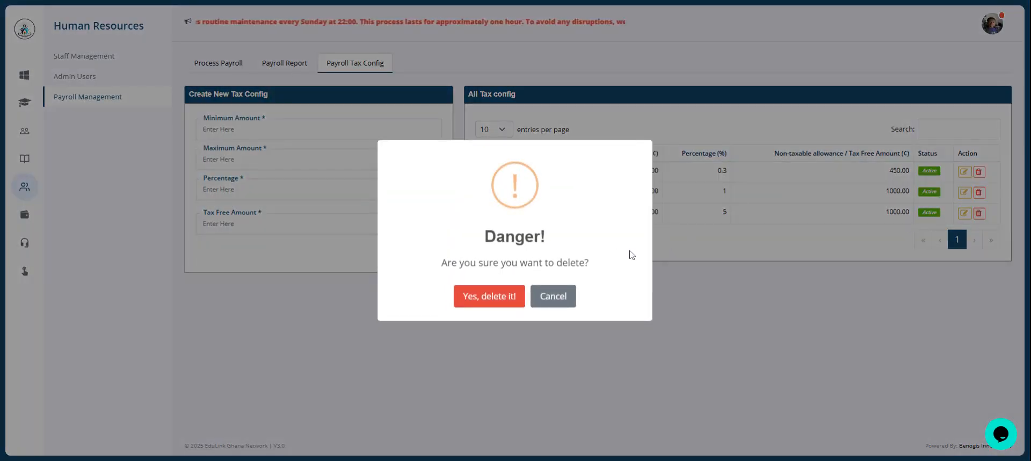
click(568, 297)
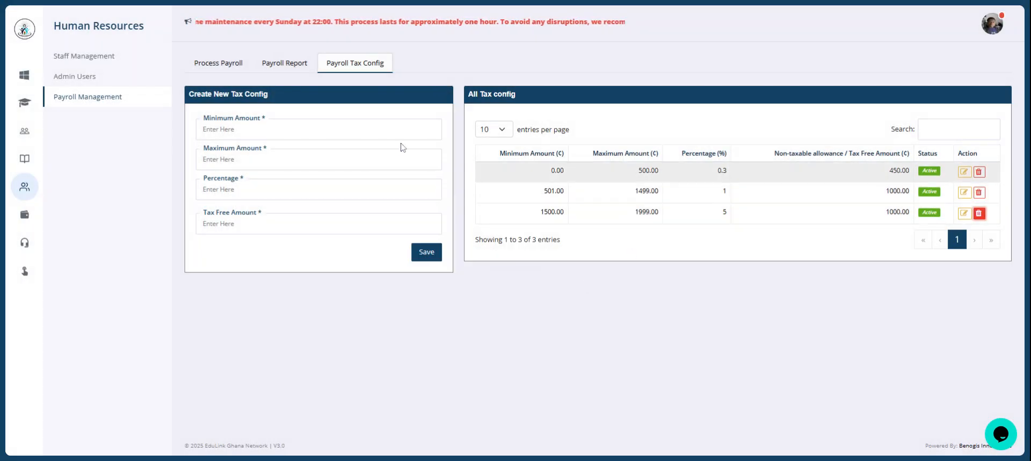
Return to payroll processing, search September 2025, and view the payroll generation page of the first admin user listed.
click(229, 71)
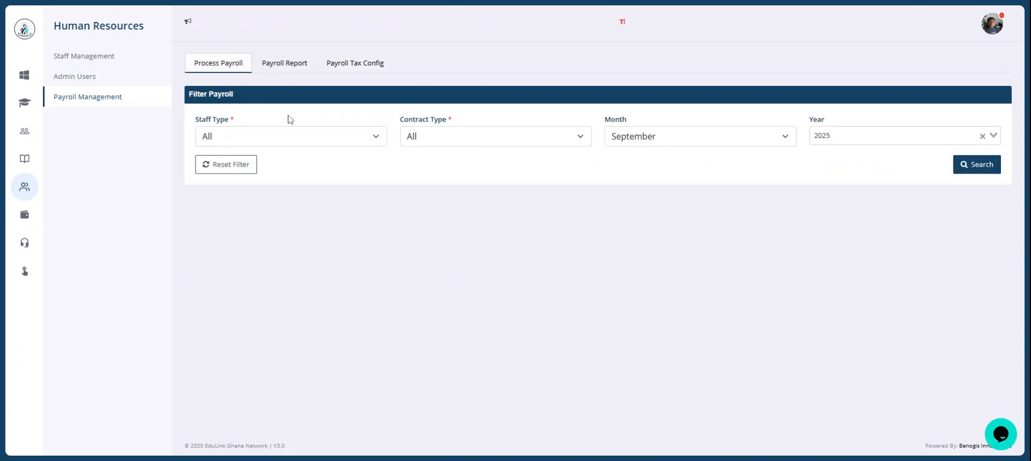
click(968, 170)
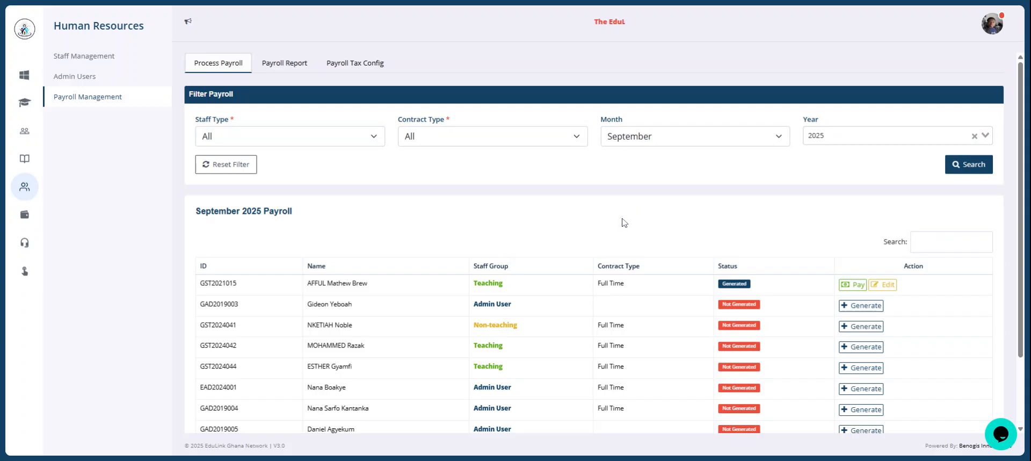
scroll(752, 231, down, 2)
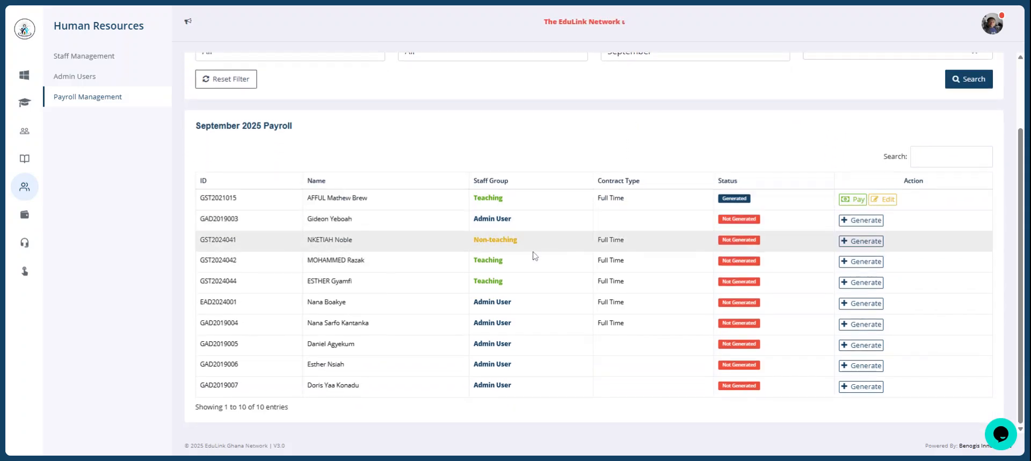
click(854, 220)
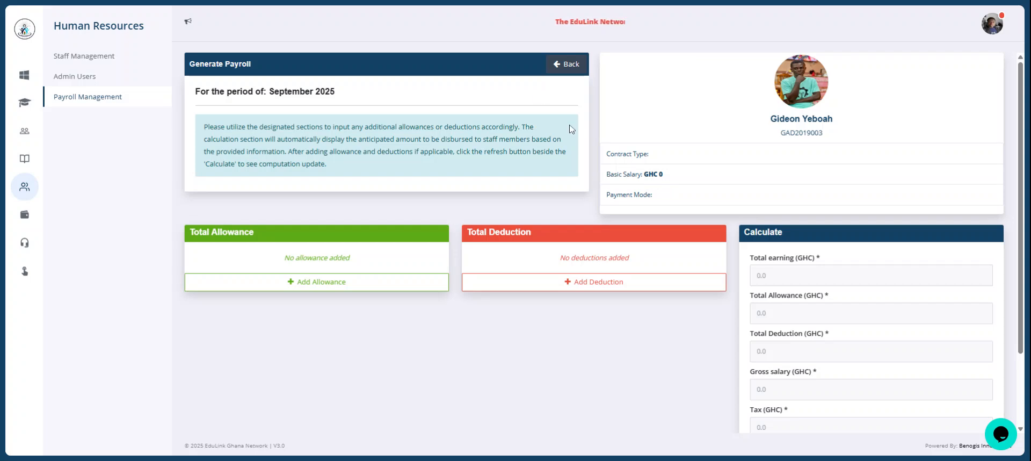
click(567, 64)
Search the September 2025 payroll again and open payroll generation for the first full-time admin user.
click(977, 164)
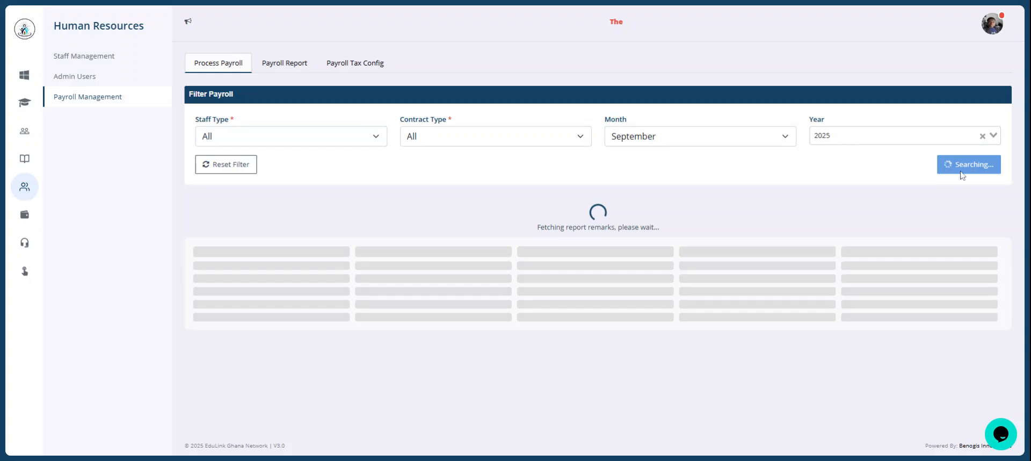
scroll(748, 316, down, 2)
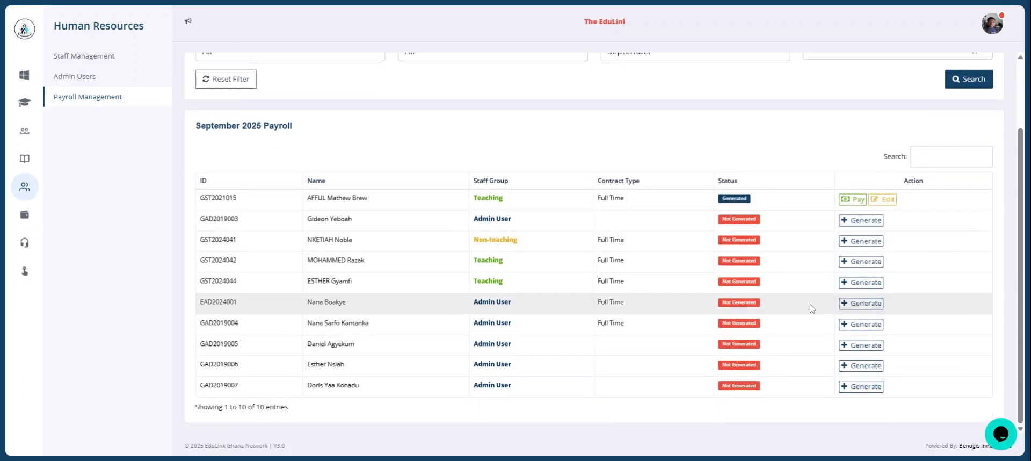
click(873, 305)
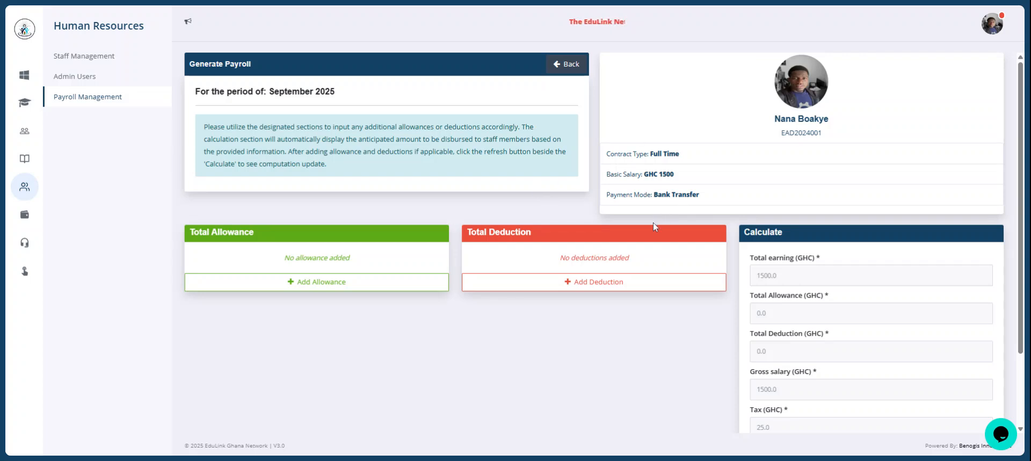
Add an allowance titled "Weekly calsses" with an amount of GHC 300.
scroll(654, 227, down, 1)
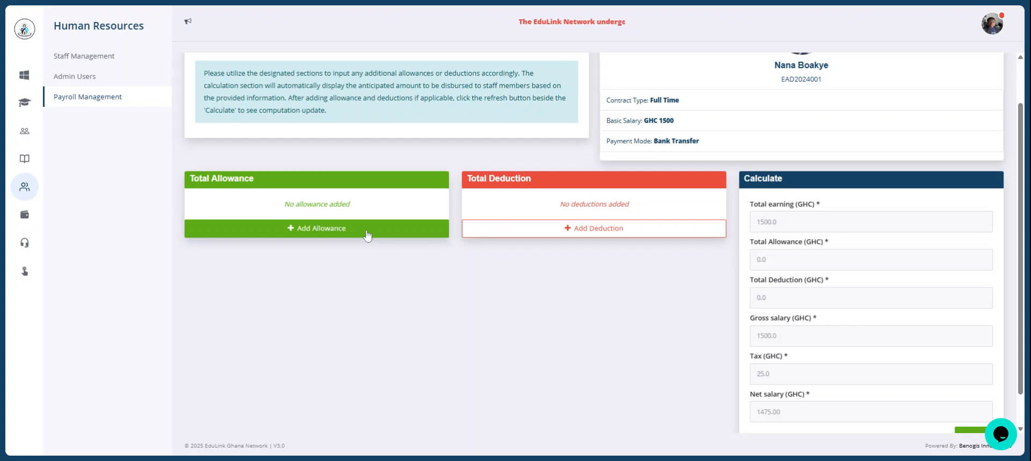
click(333, 233)
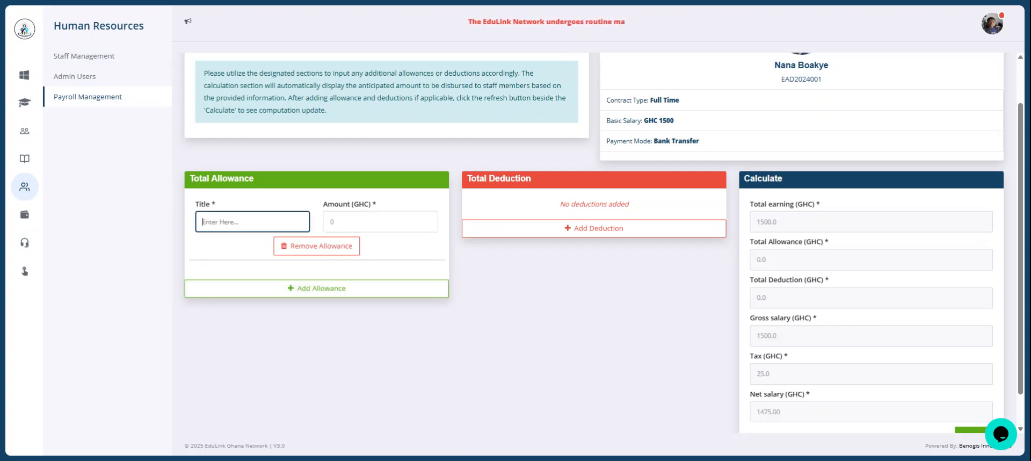
text(Weekly calsses)
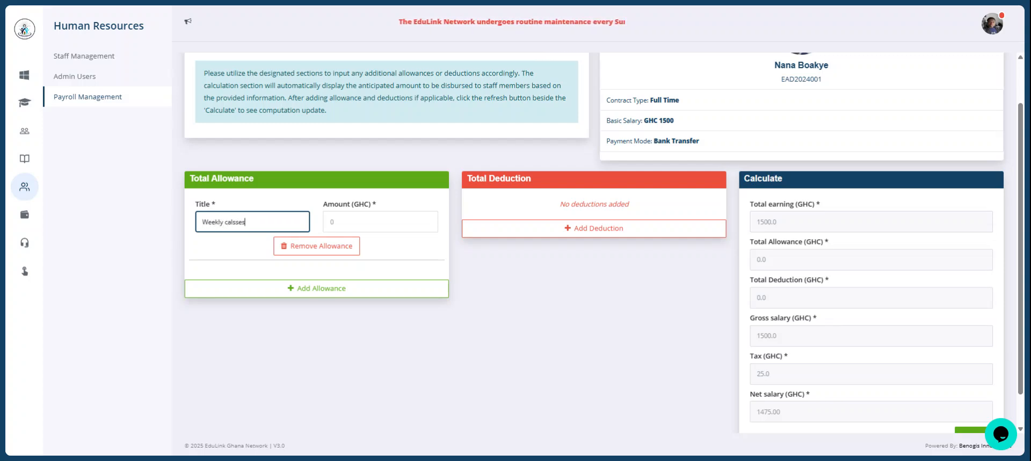
key(Tab)
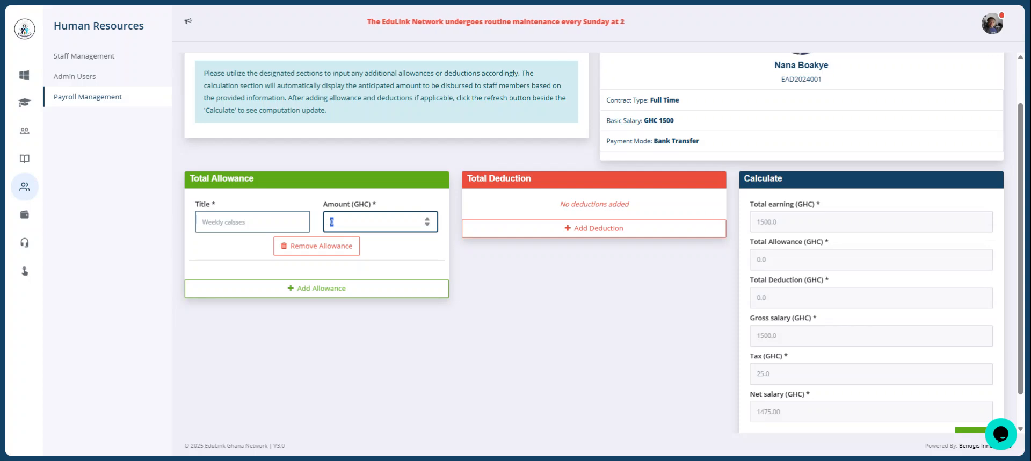
text(300)
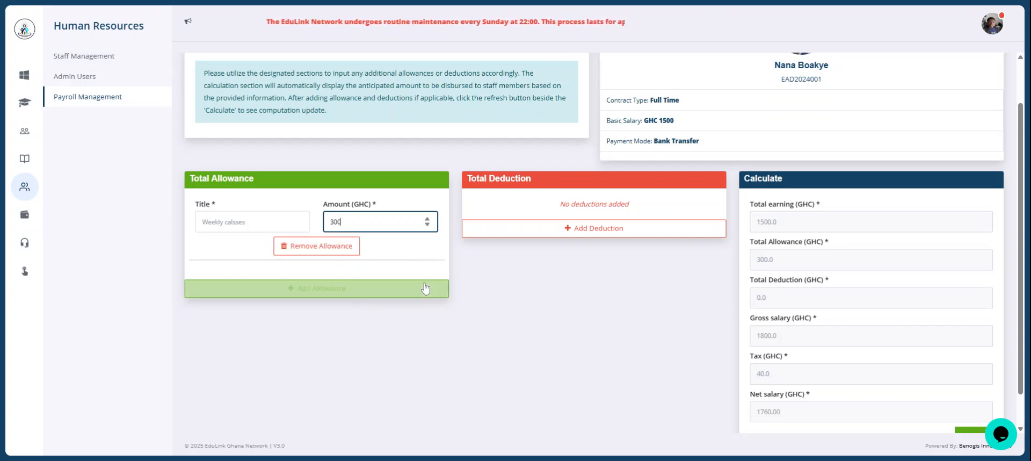
Add a deduction titled "Pension" with an amount of GHC 100.
click(556, 231)
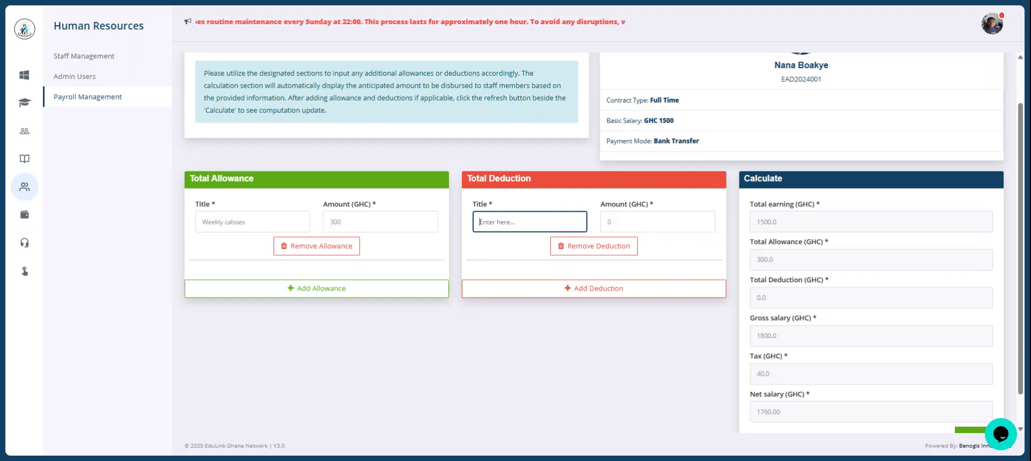
text(Pension)
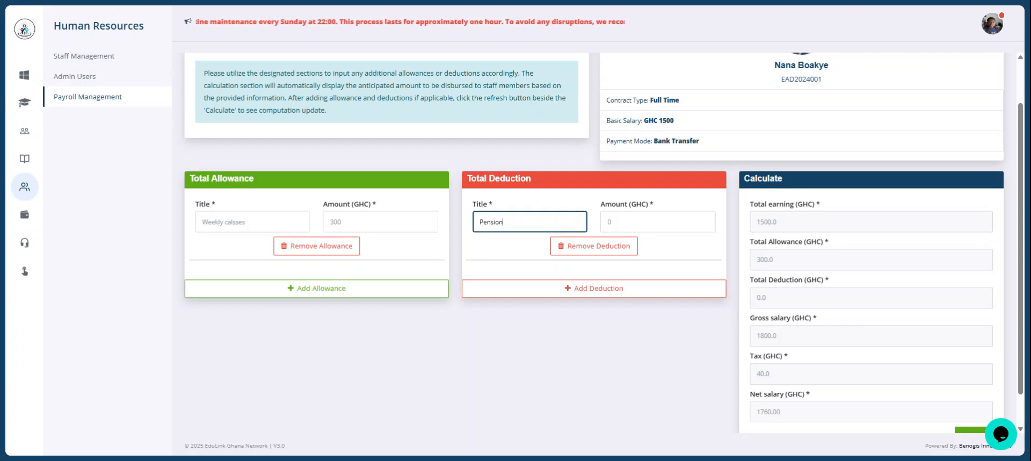
key(Tab)
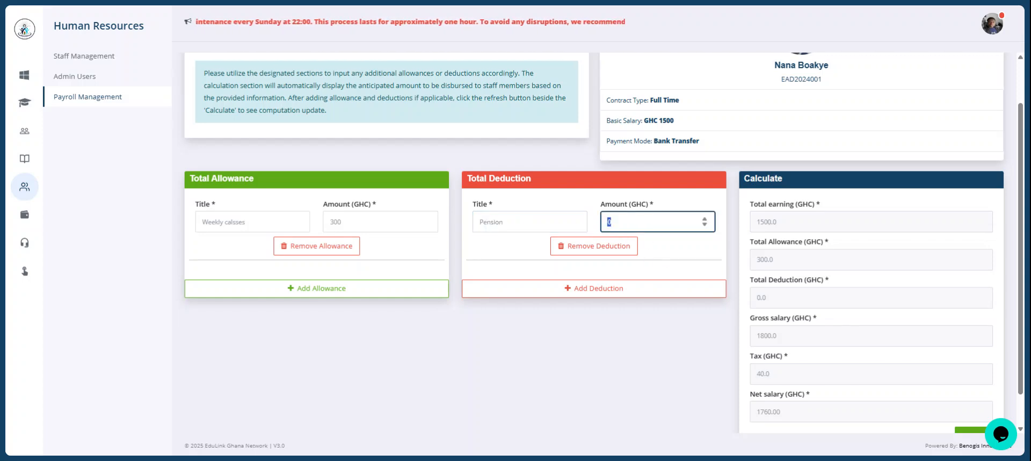
text(00)
Add a second deduction titled "SNIT" with an amount of GHC 300.
click(626, 289)
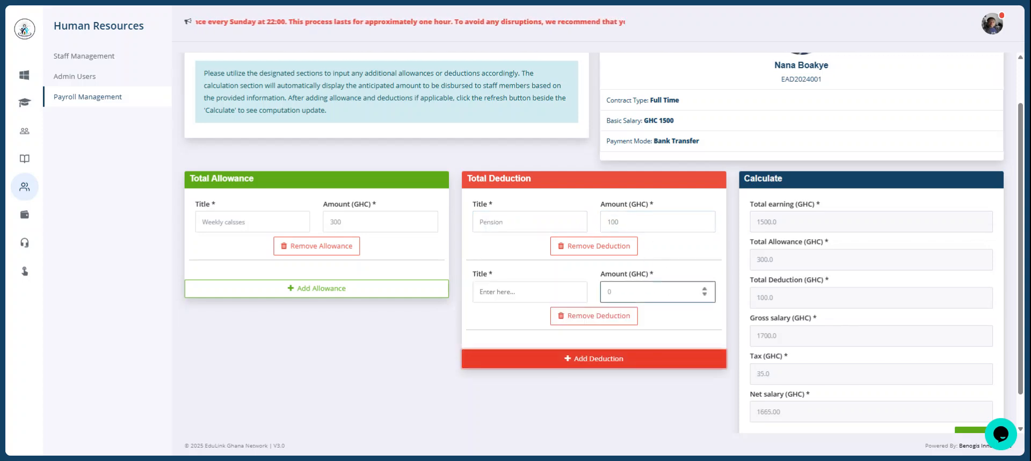
click(529, 292)
text(SNI)
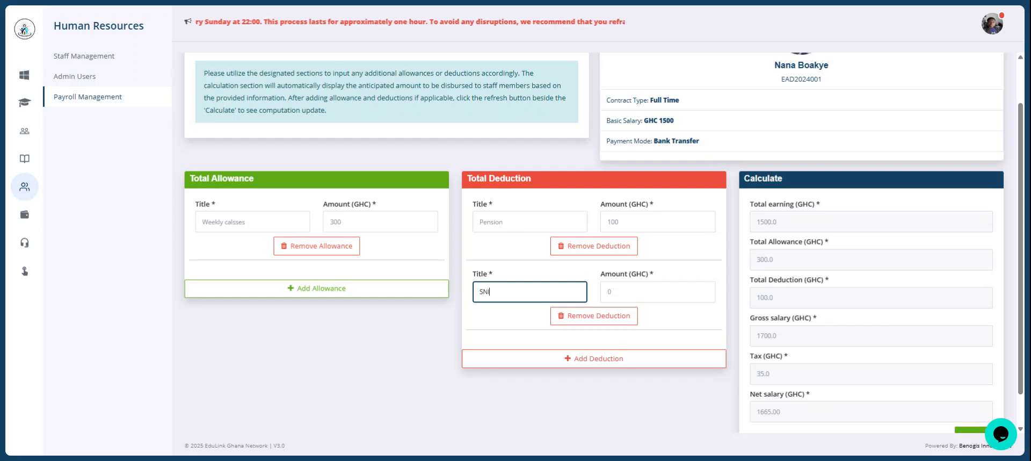
text(T)
key(Tab)
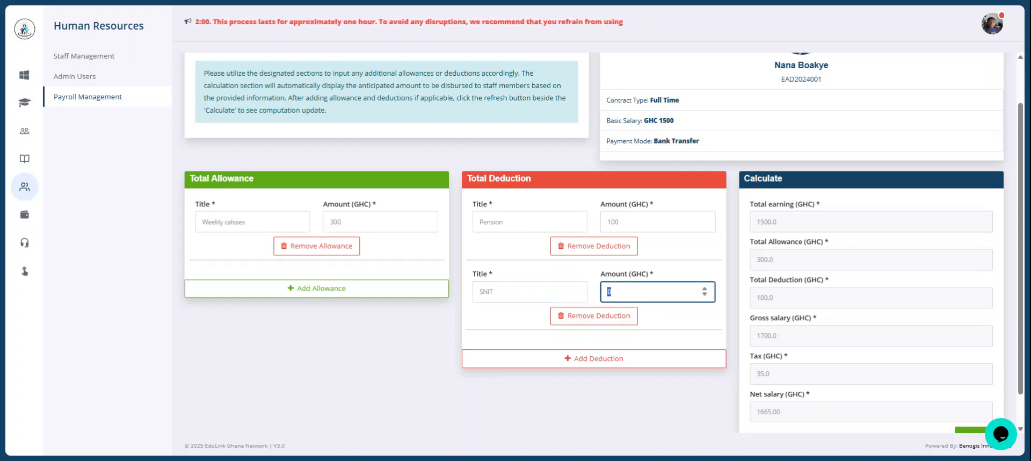
text(300)
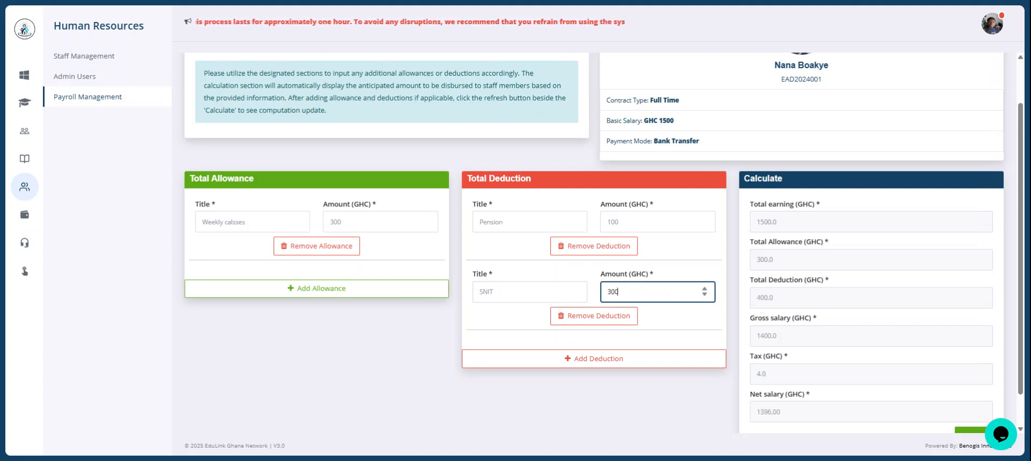
click(682, 320)
Review the calculated earning, allowance, deduction, gross salary and tax amounts, and save the admin user's payroll.
scroll(792, 259, down, 1)
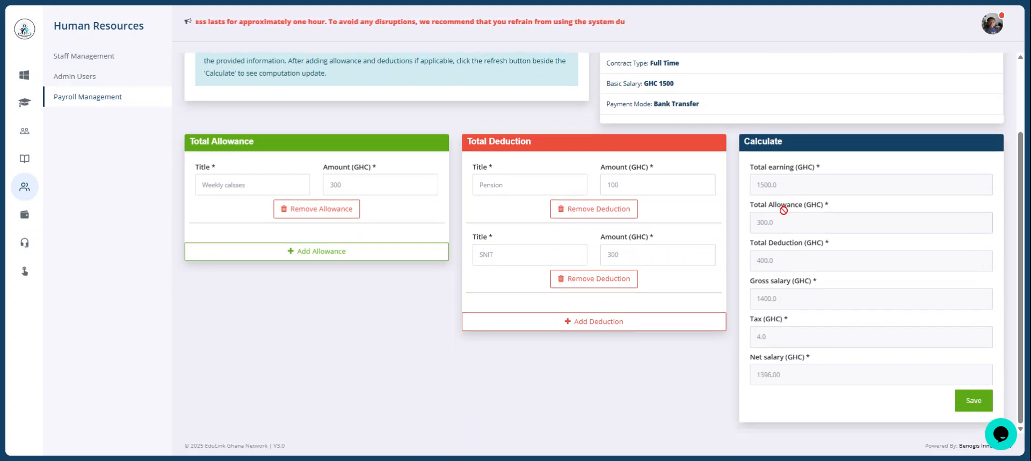
click(775, 180)
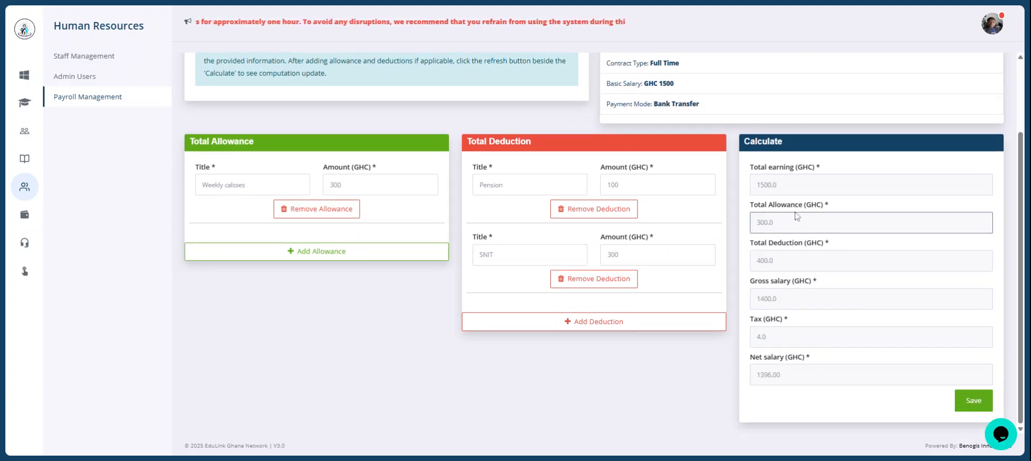
drag(787, 187, 759, 192)
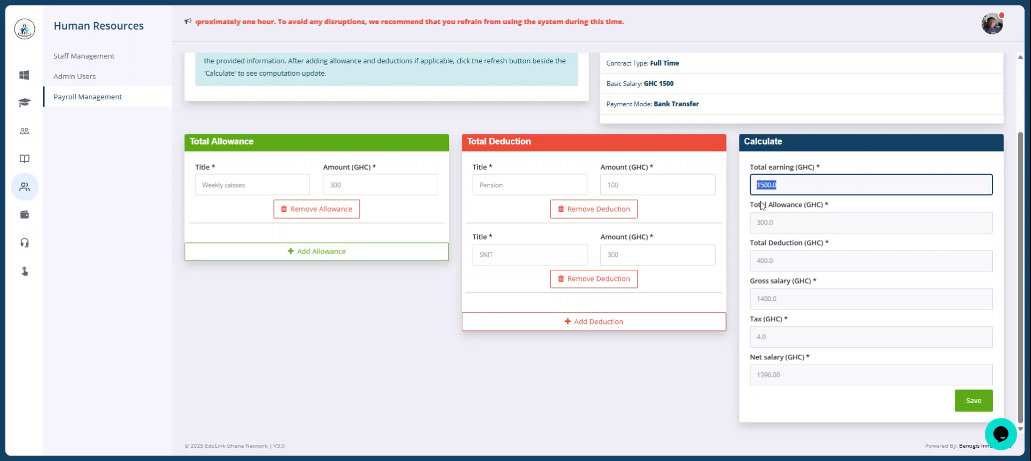
drag(757, 225, 782, 225)
click(772, 256)
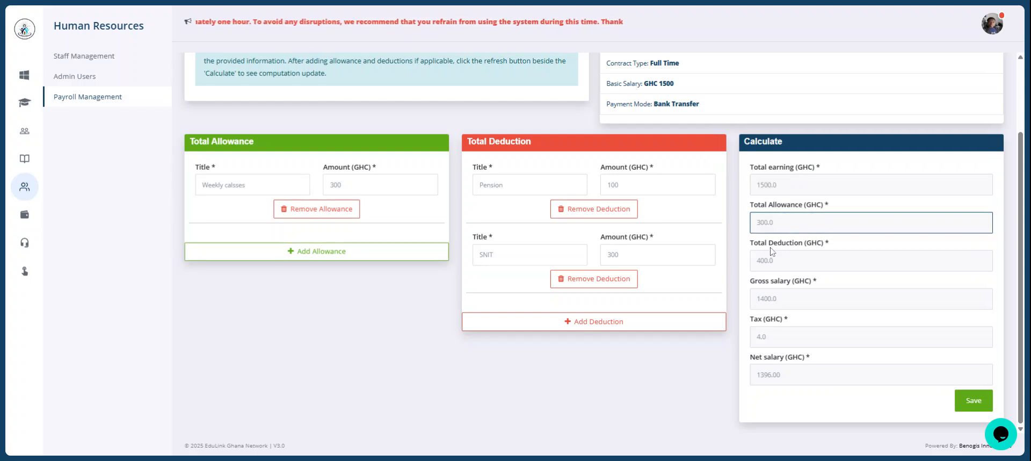
click(774, 303)
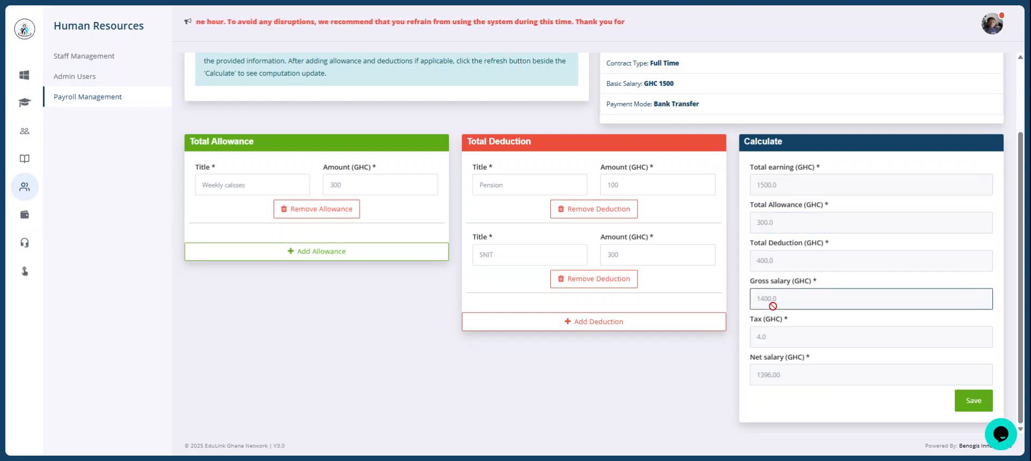
click(781, 337)
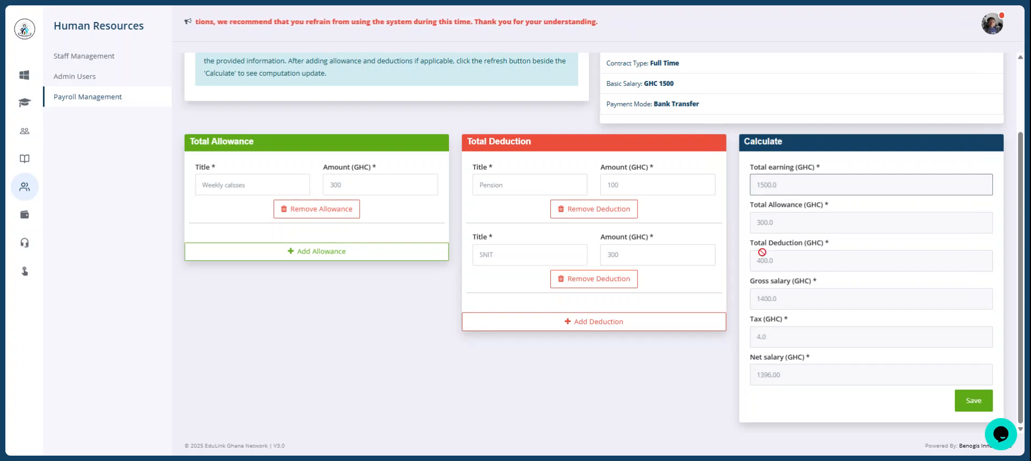
click(967, 401)
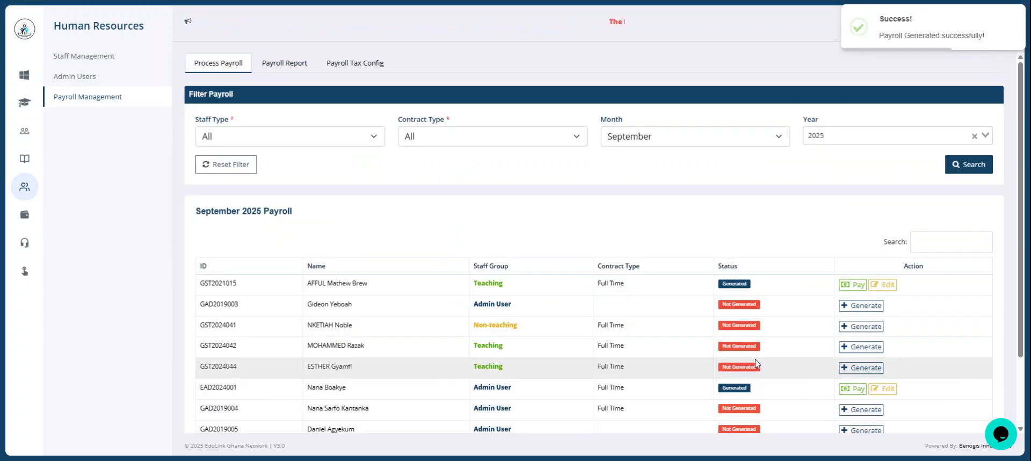
Pay the generated September 2025 salary of the full-time admin user with payment method "Cash" and save the payment.
scroll(633, 386, down, 1)
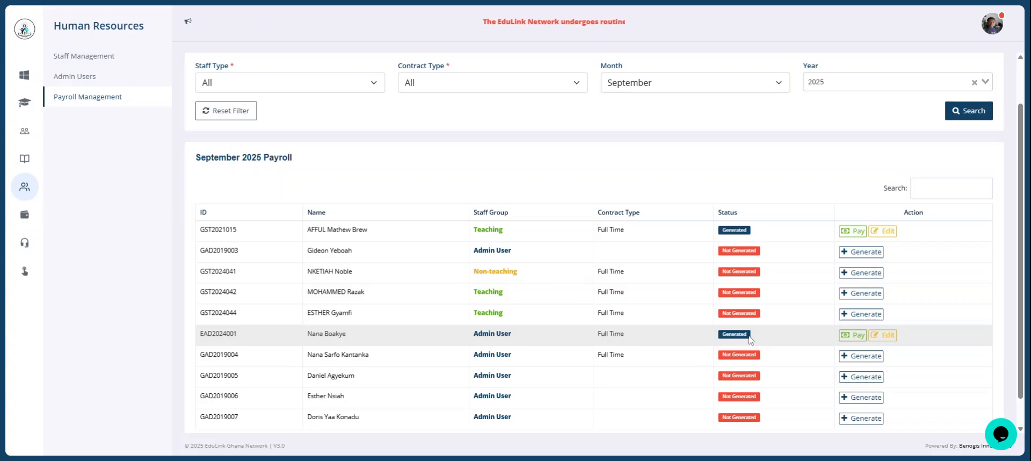
click(853, 334)
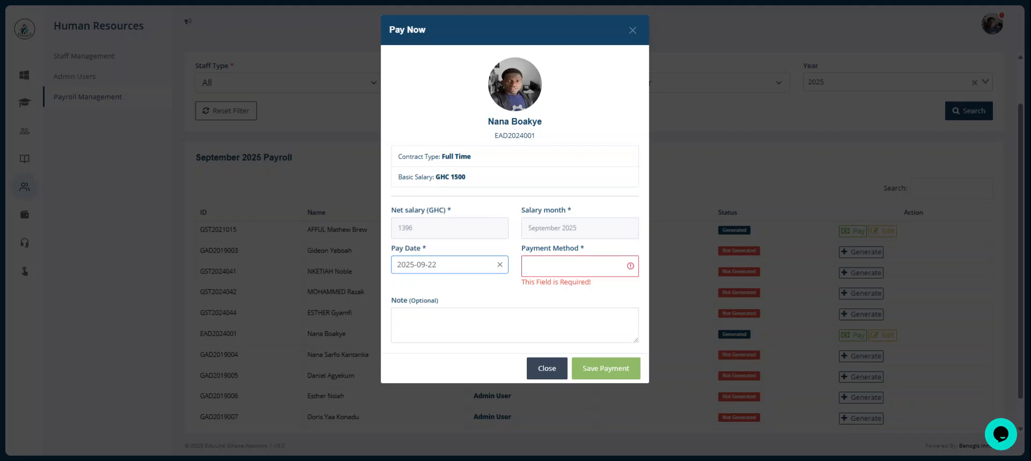
click(563, 271)
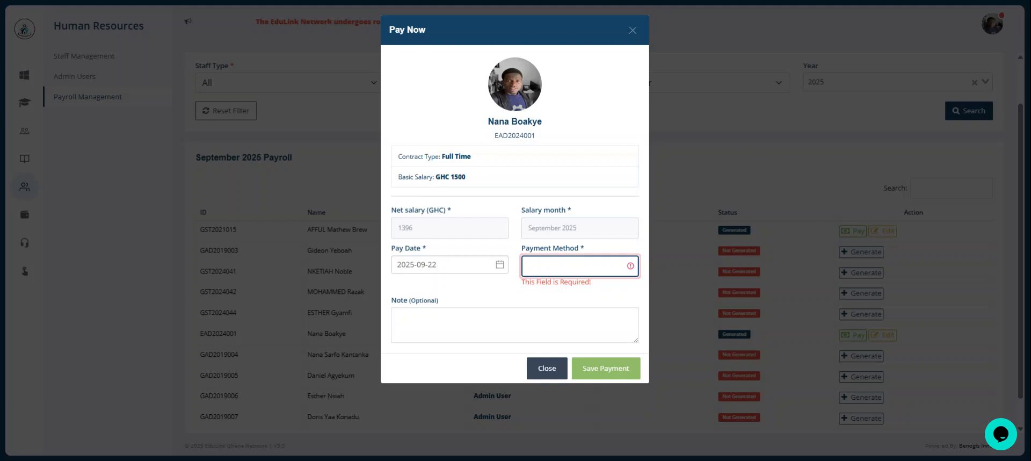
text(Cash)
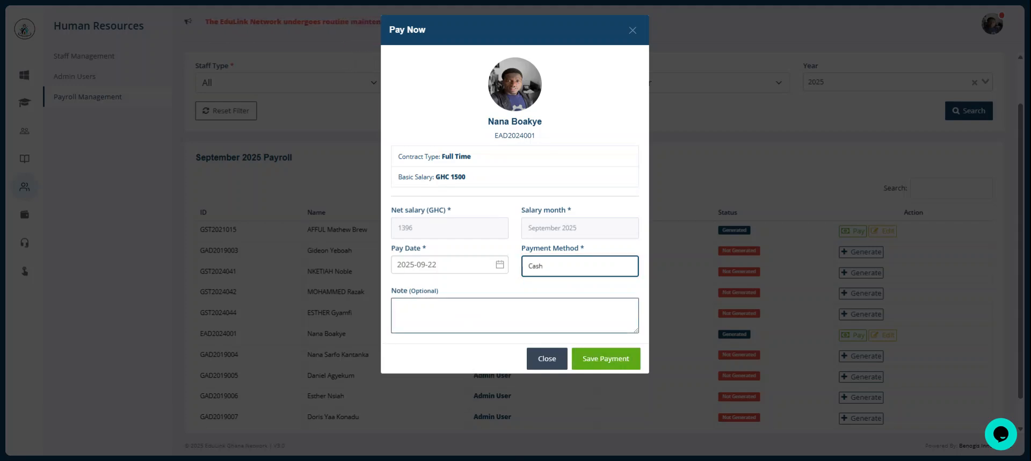
click(501, 292)
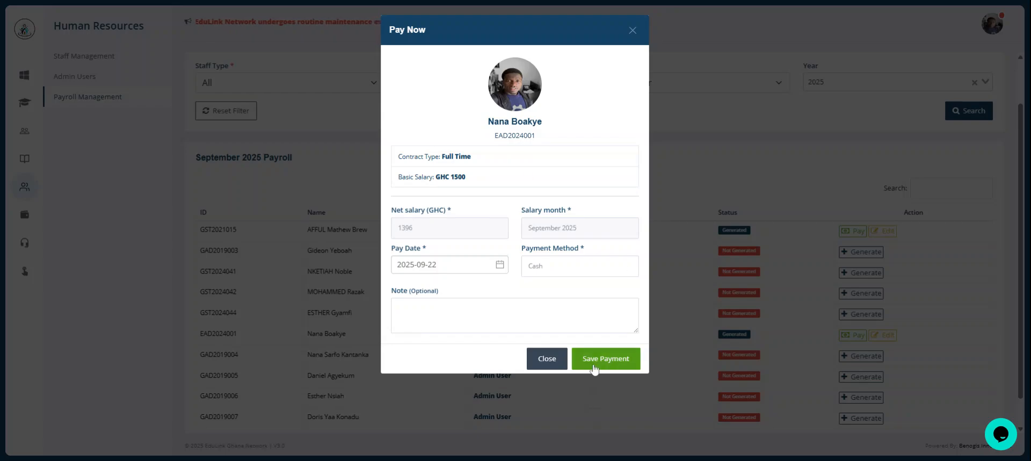
click(594, 364)
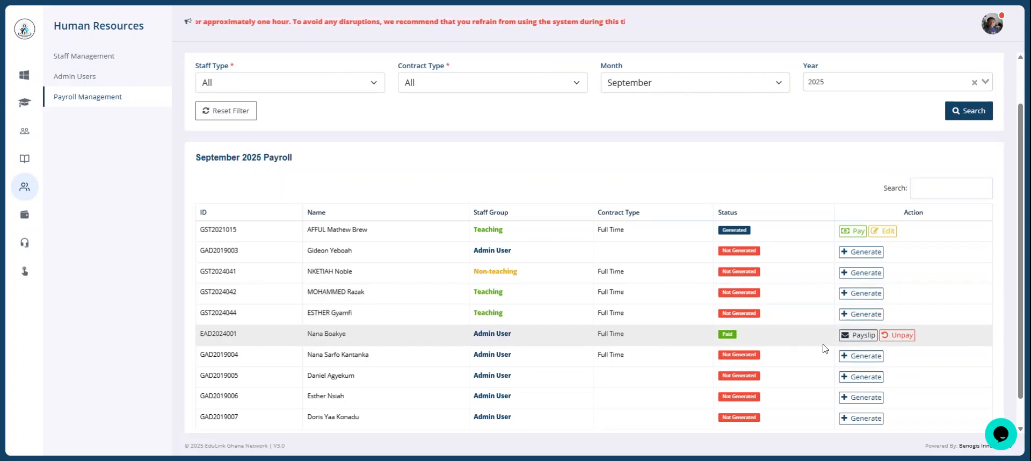
View the paid admin user's September 2025 payslip and return to the payroll list.
click(860, 335)
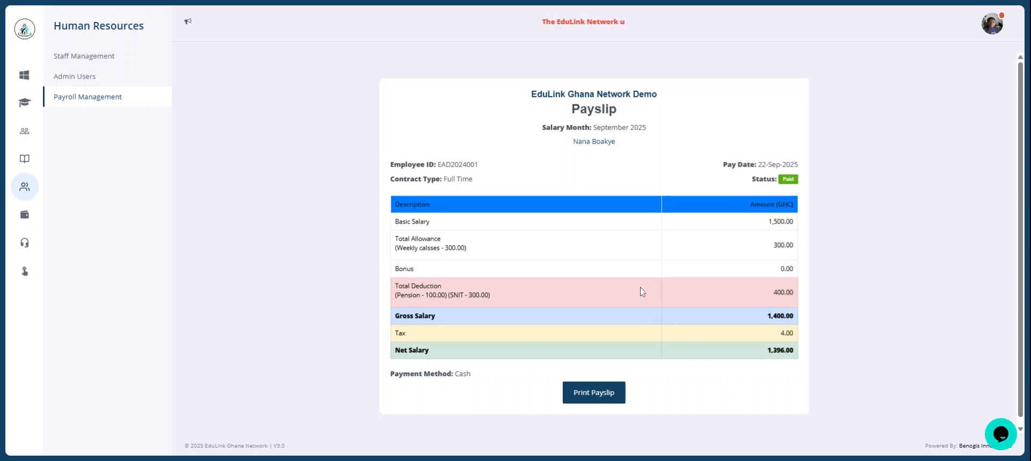
key(alt+Left)
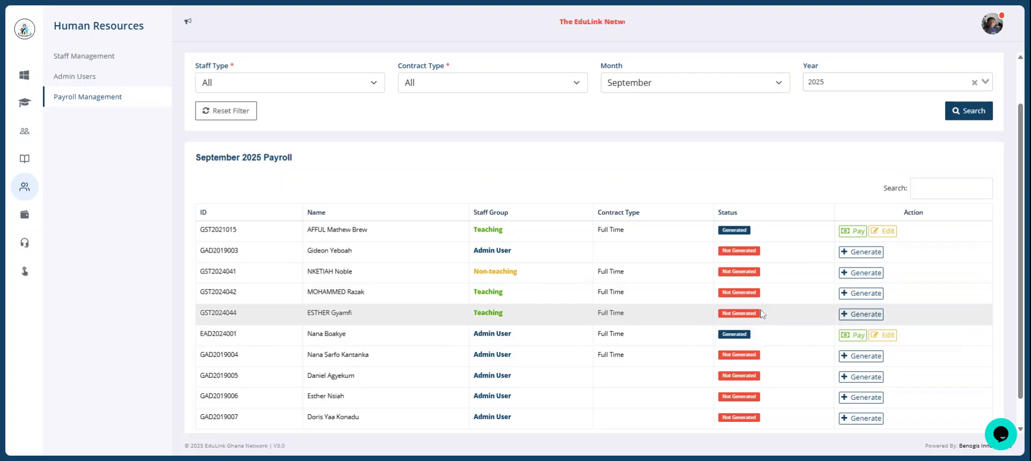
Search the September 2025 payroll report for all contract types, and view the payroll tax configuration.
scroll(762, 315, up, 1)
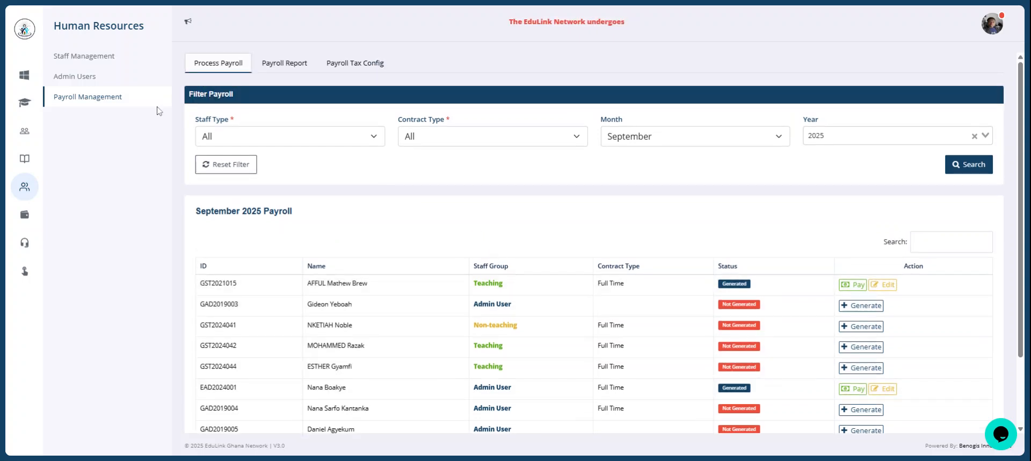
click(288, 65)
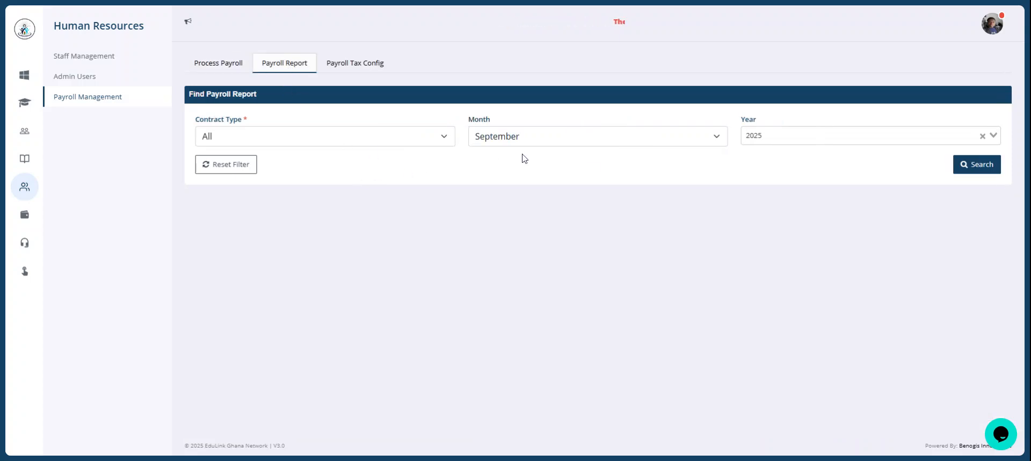
click(964, 164)
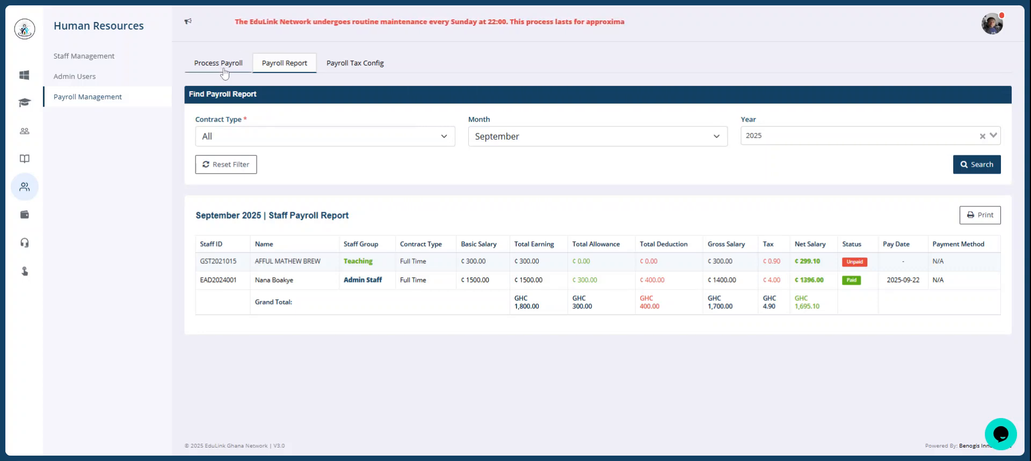
click(340, 66)
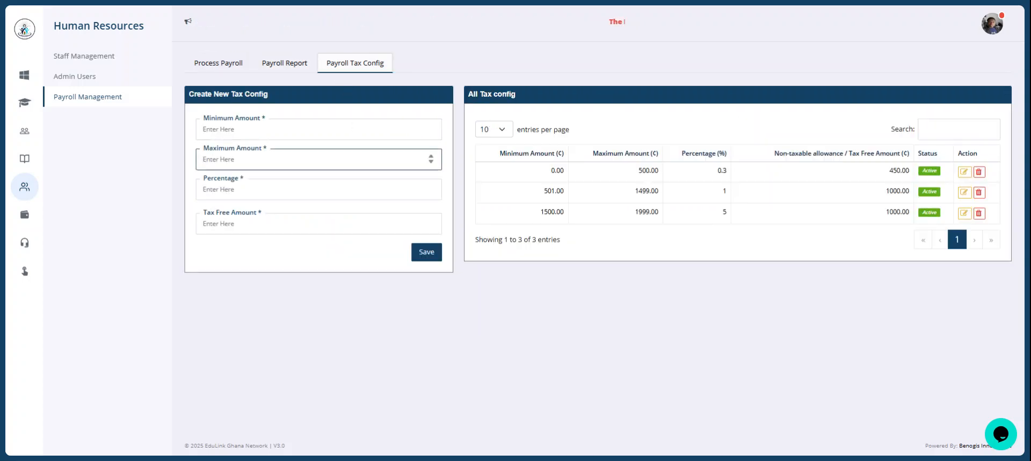